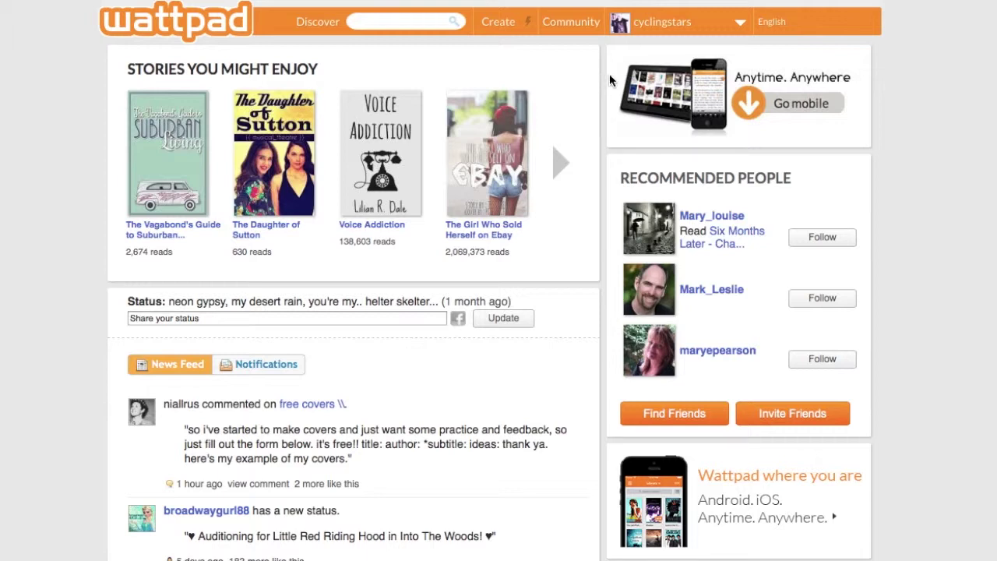
- Open the username menu and go to My Works, which lists Snow in July
click(657, 26)
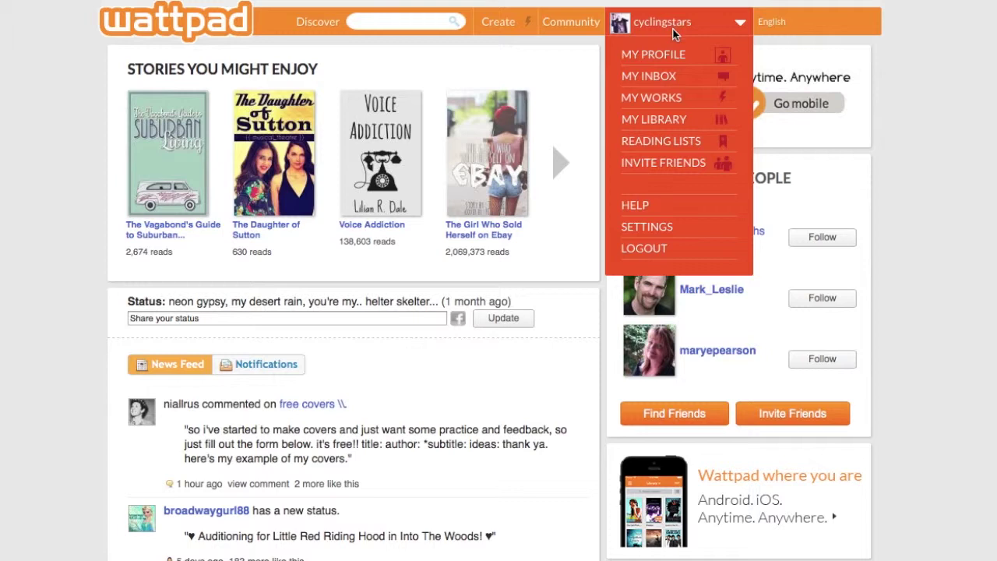
click(653, 100)
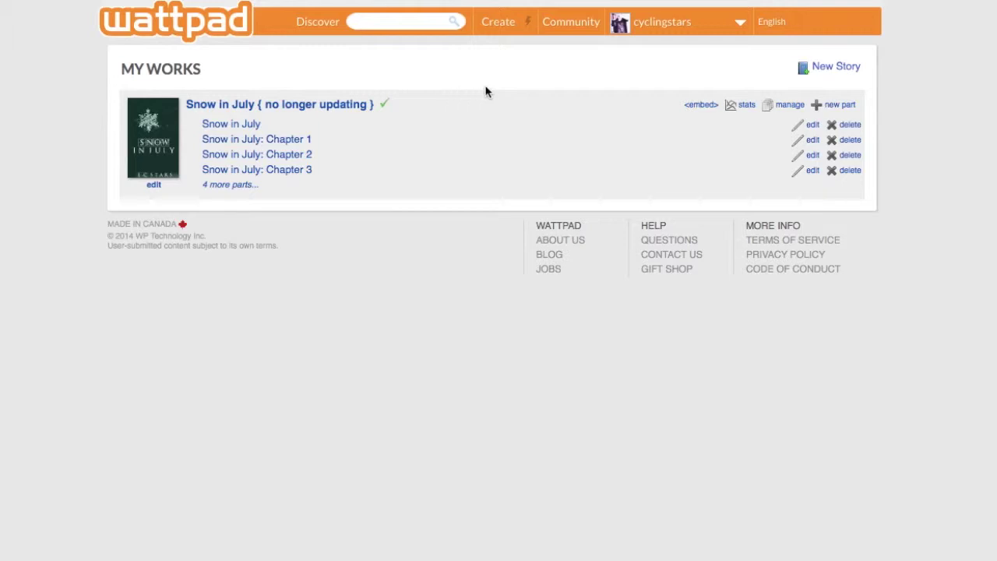
- Open the manage form for Snow in July and clear the title selection
click(787, 106)
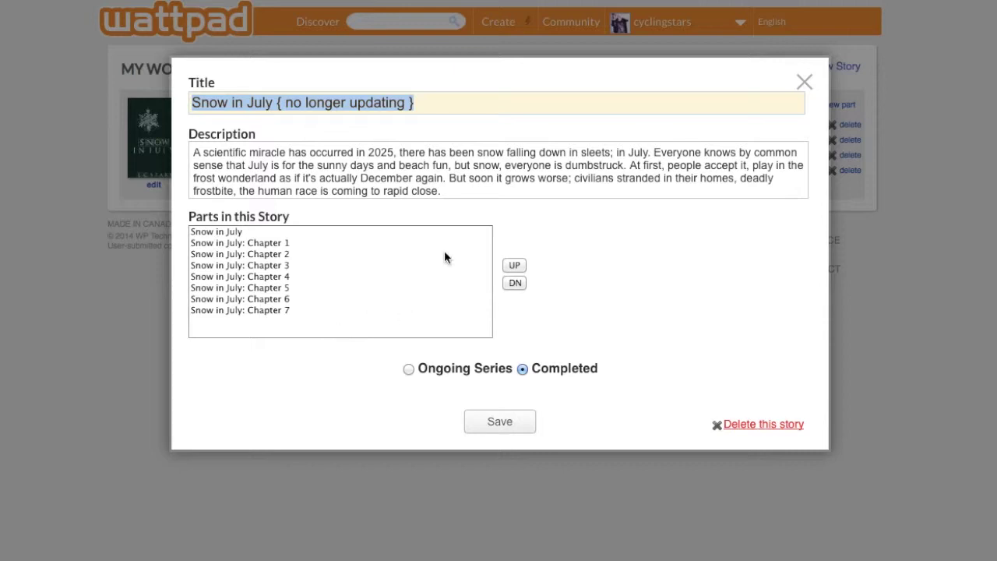
click(445, 257)
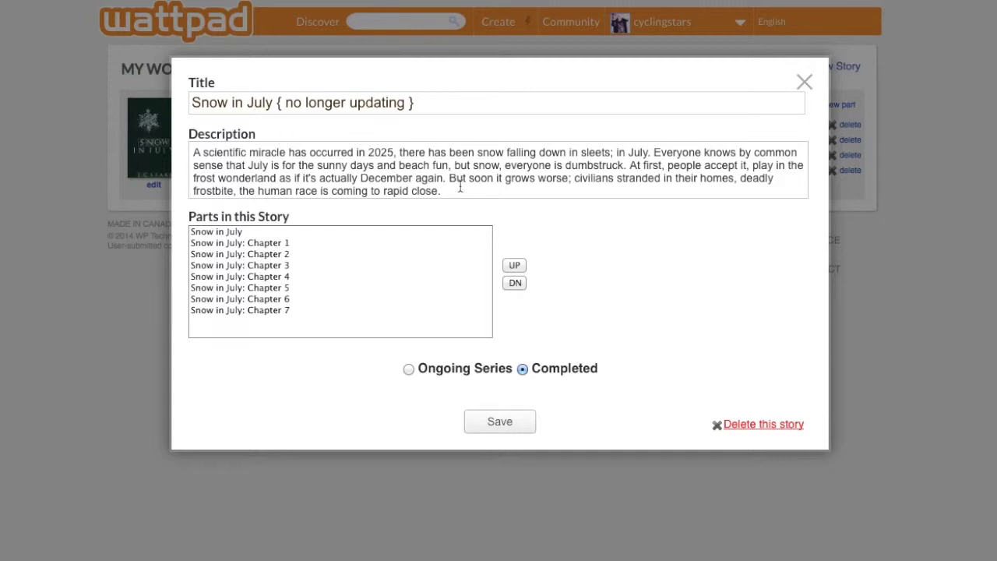
- Select Chapter 6 in the story's parts list
click(359, 290)
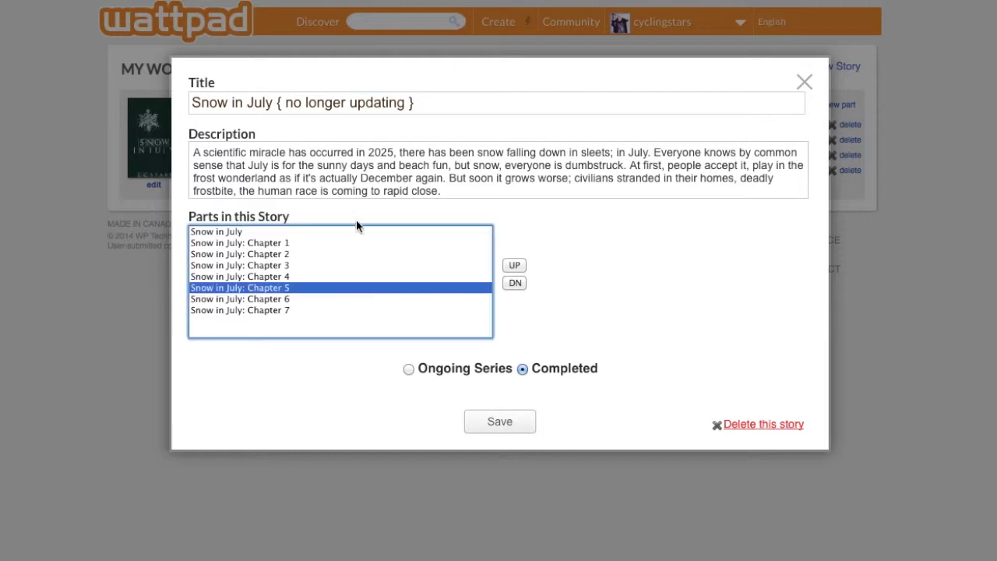
click(308, 358)
click(420, 322)
key(Down)
click(581, 316)
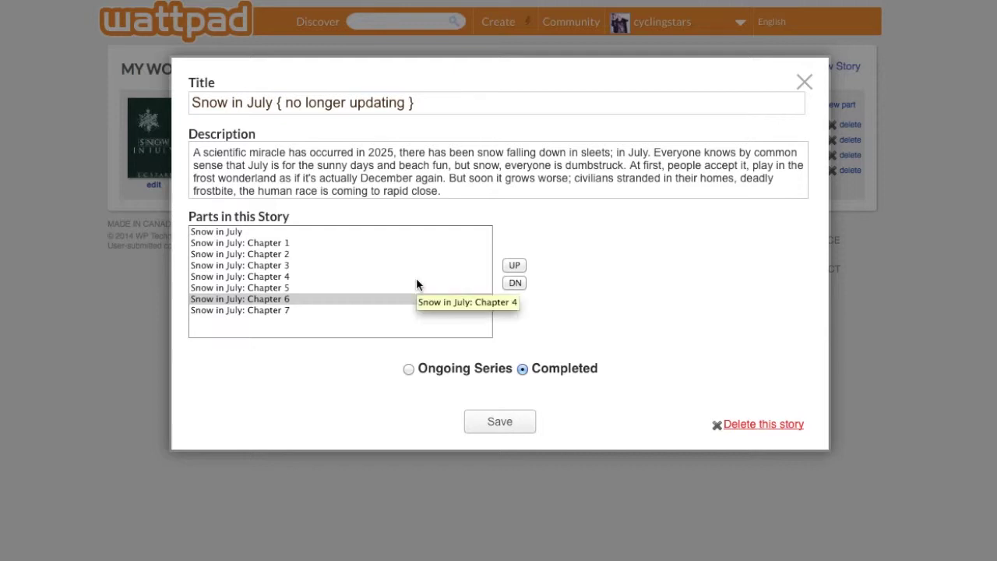
- Move Chapter 6 up and back down, then mark the story Ongoing Series
click(515, 266)
click(514, 282)
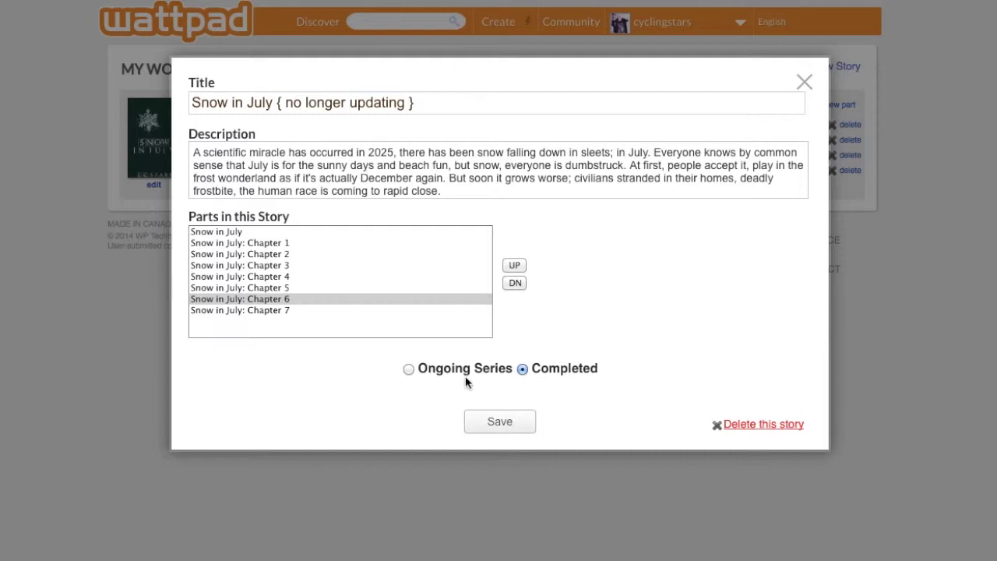
click(409, 369)
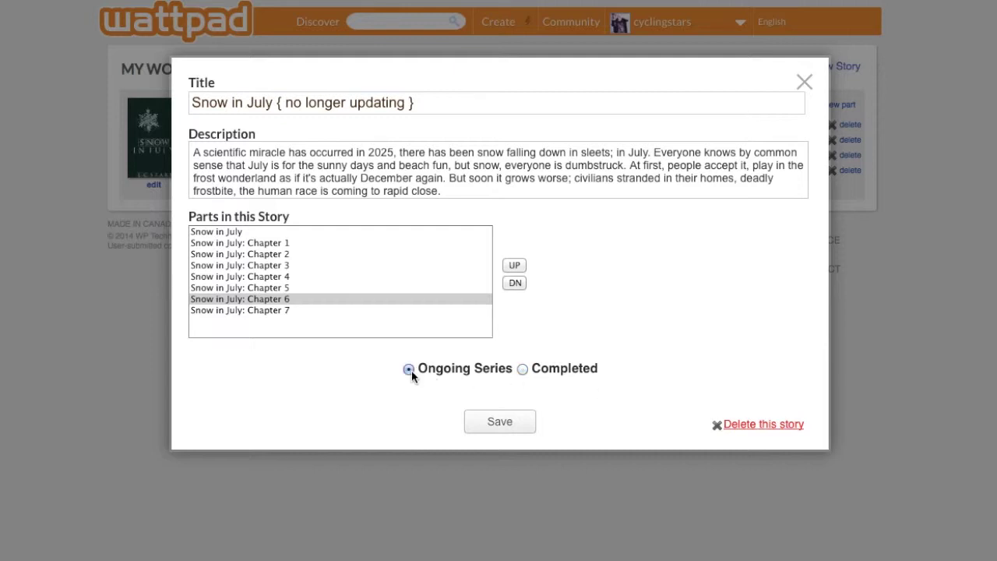
- Set Snow in July back to Completed, close its settings, and show the account menu
click(522, 369)
click(805, 82)
click(666, 23)
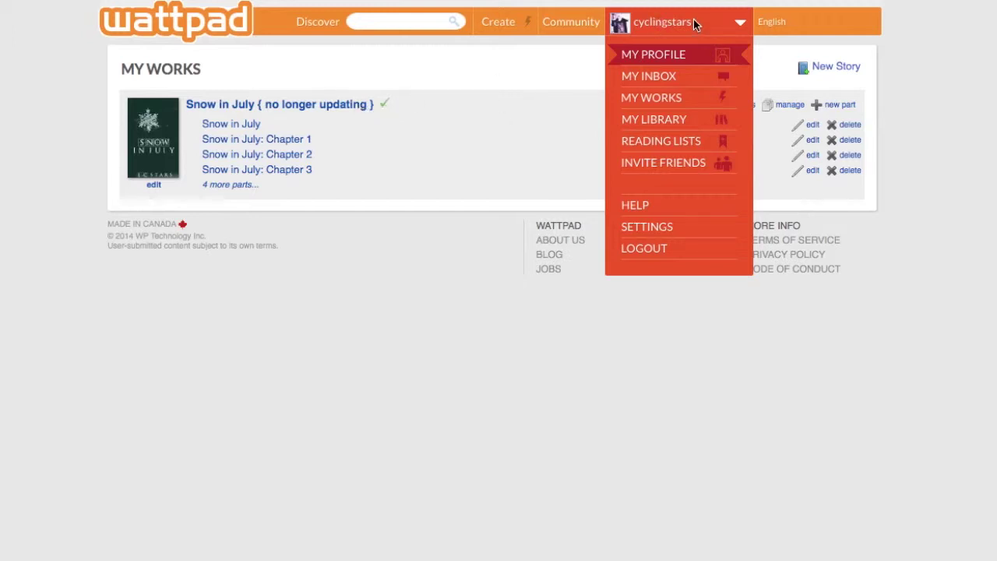
- Reopen Snow in July's settings form after dismissing the loading overlay
click(661, 22)
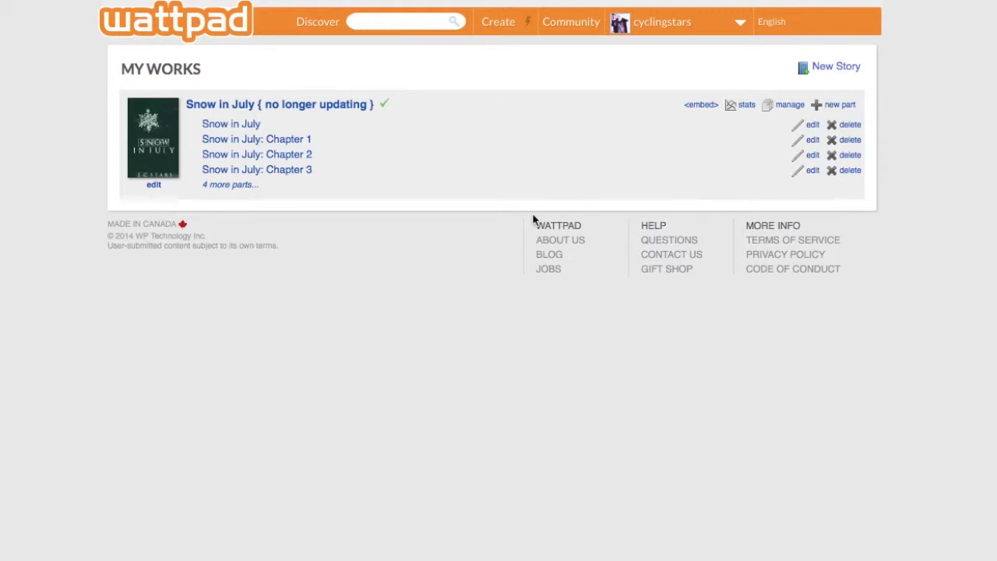
click(785, 105)
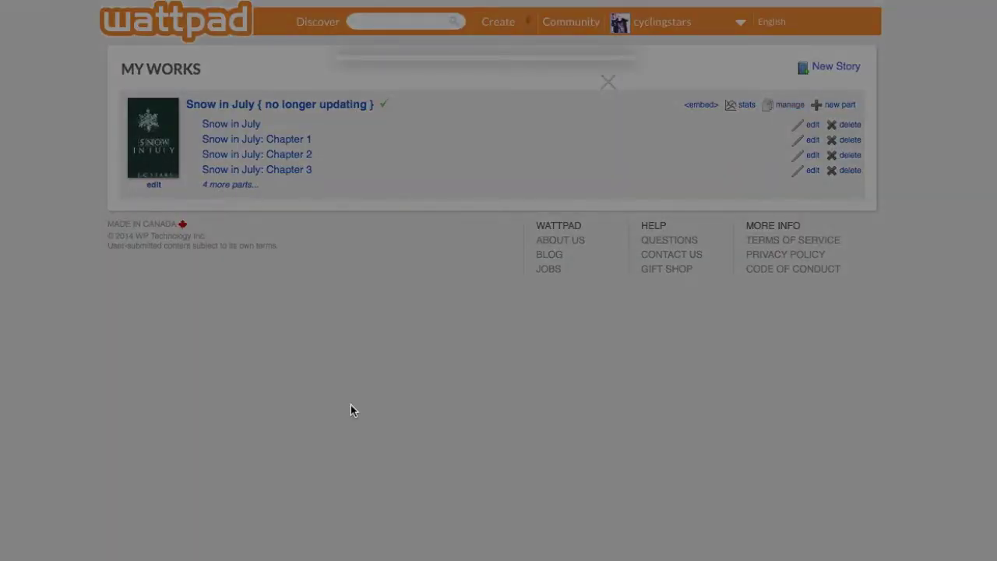
click(608, 82)
click(786, 104)
click(589, 341)
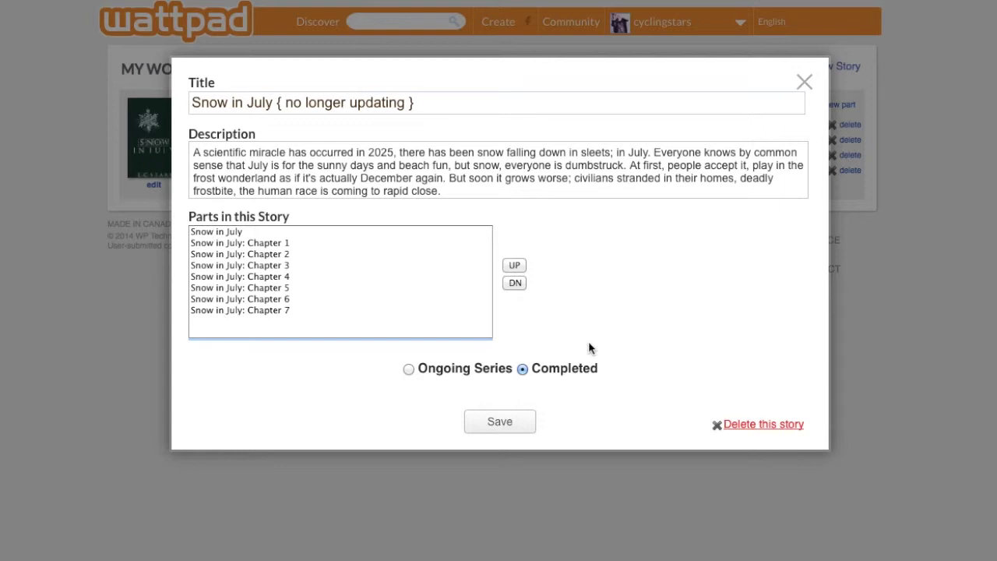
- Highlight the 'Delete this story' link and '{ no longer updating }' title, then close settings
drag(721, 427, 807, 426)
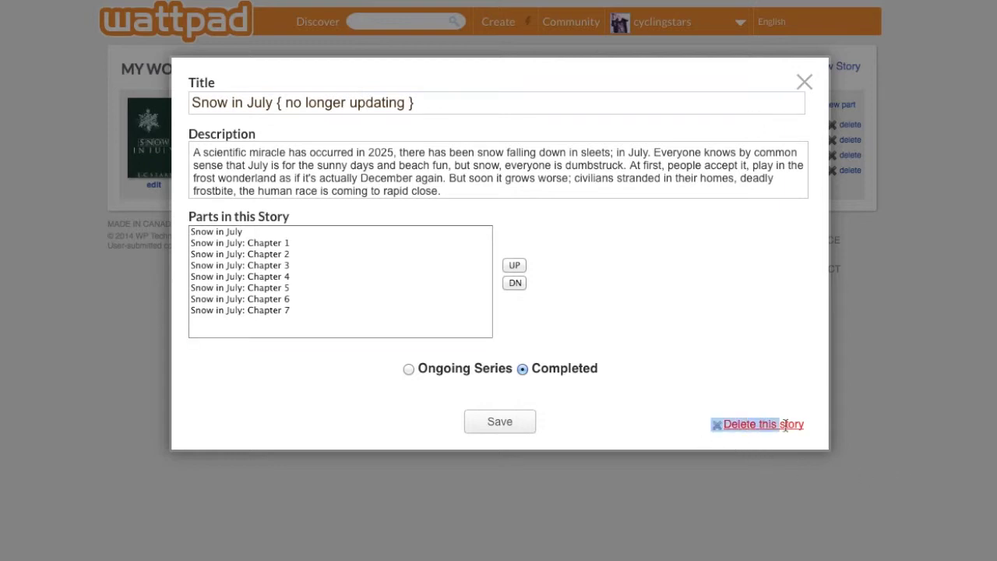
click(777, 353)
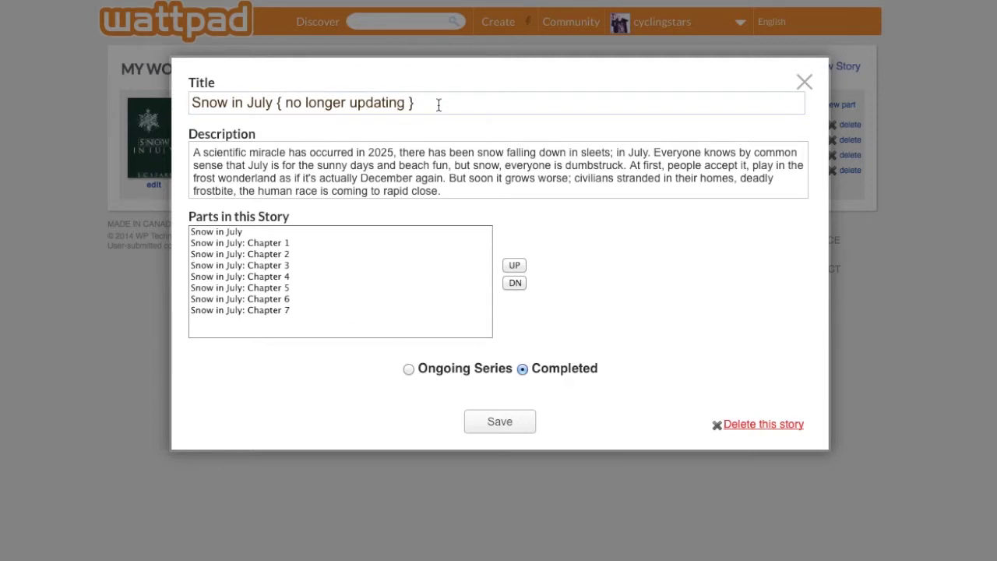
drag(425, 103, 482, 105)
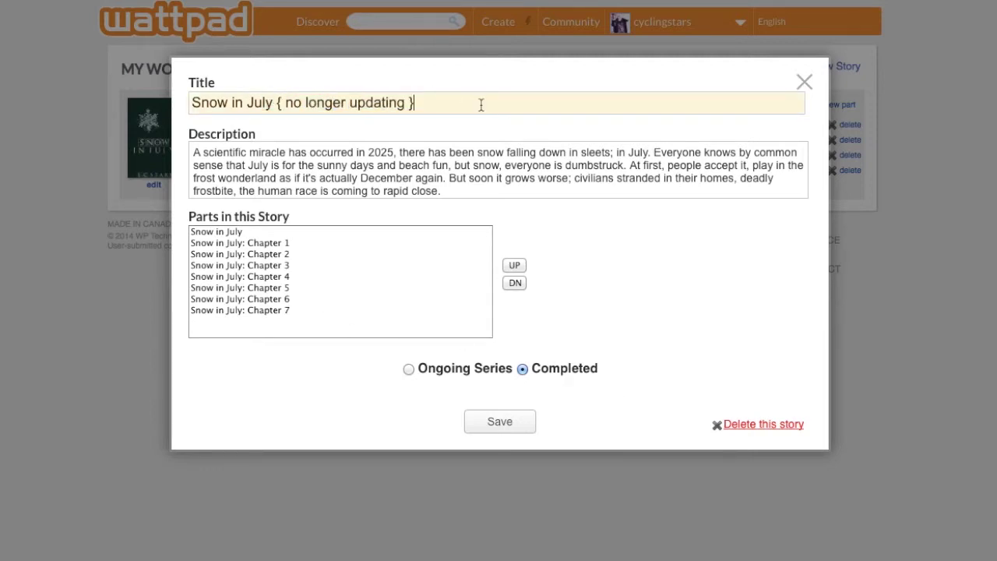
click(805, 81)
- Open the cyclingstars profile and highlight Snow in July's read/vote counts and last update date
click(678, 22)
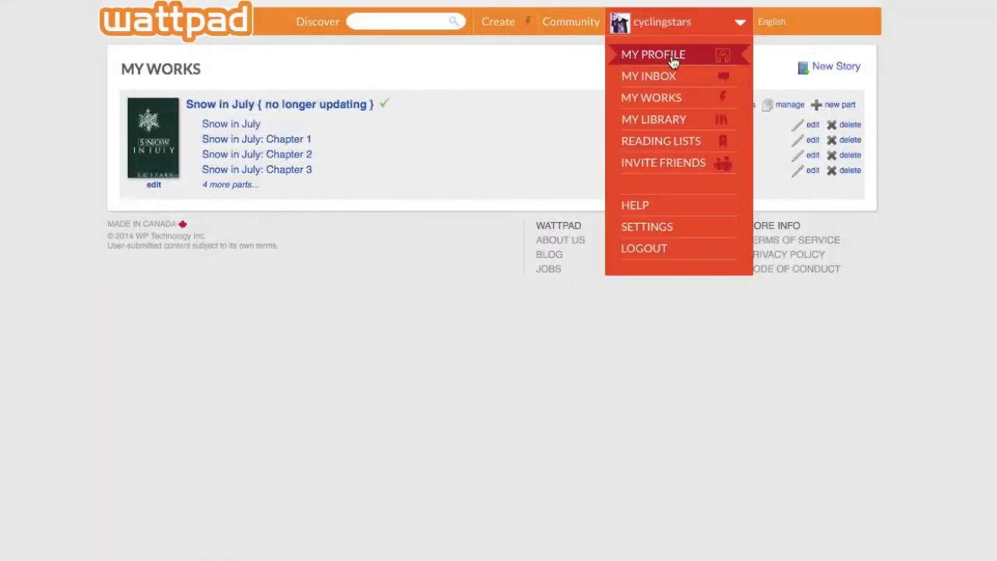
click(674, 56)
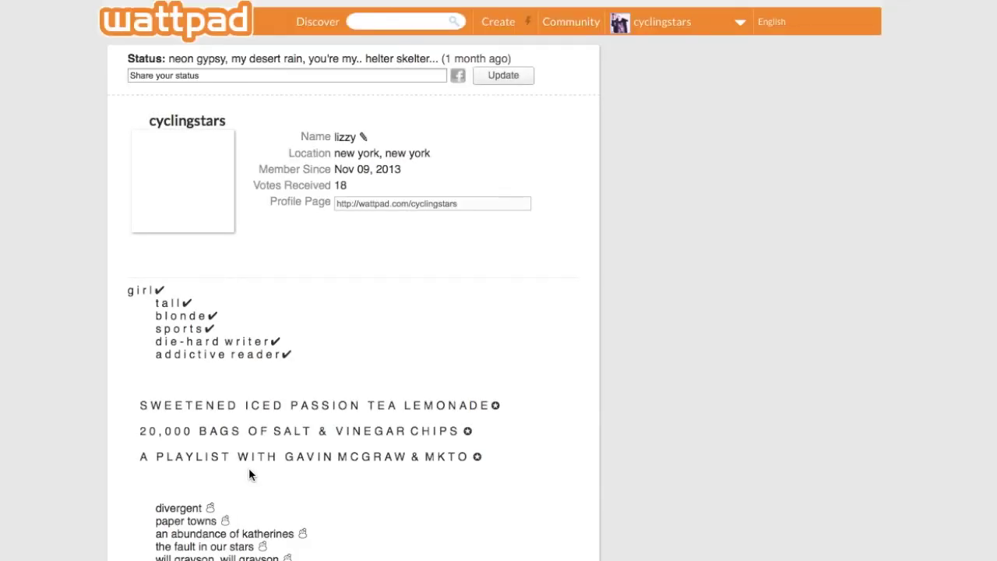
scroll(248, 474, down, 5)
scroll(249, 474, down, 5)
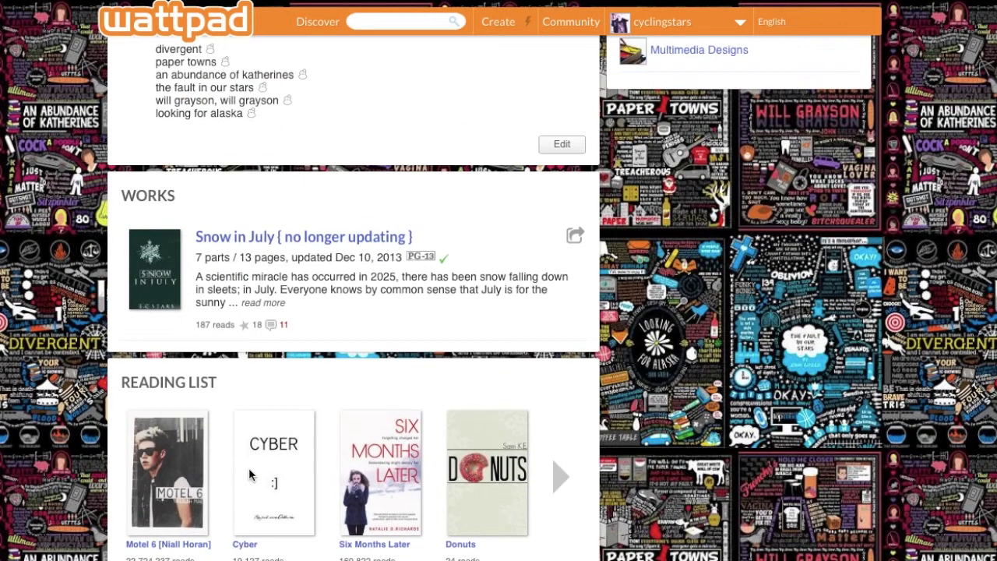
drag(196, 325, 267, 330)
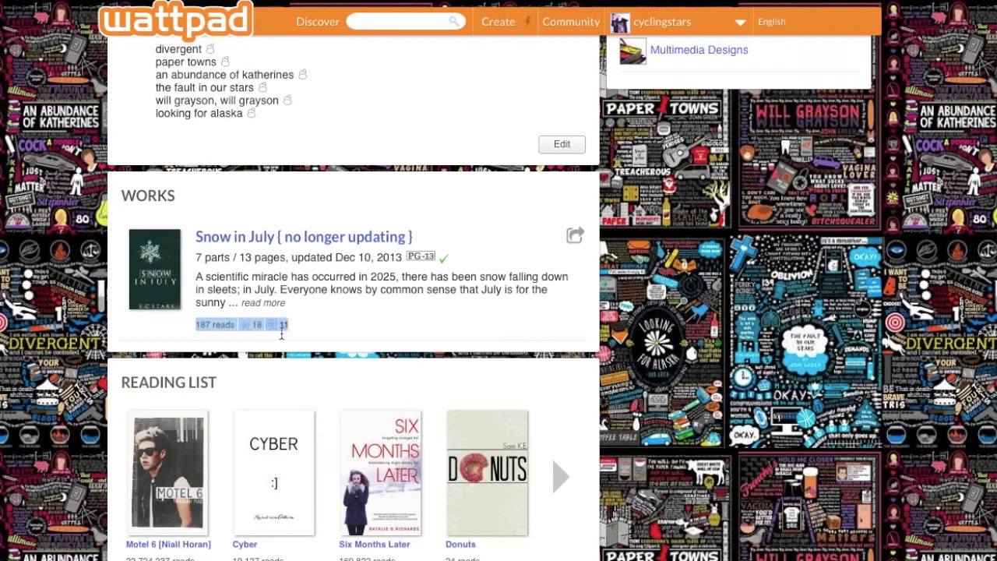
click(340, 328)
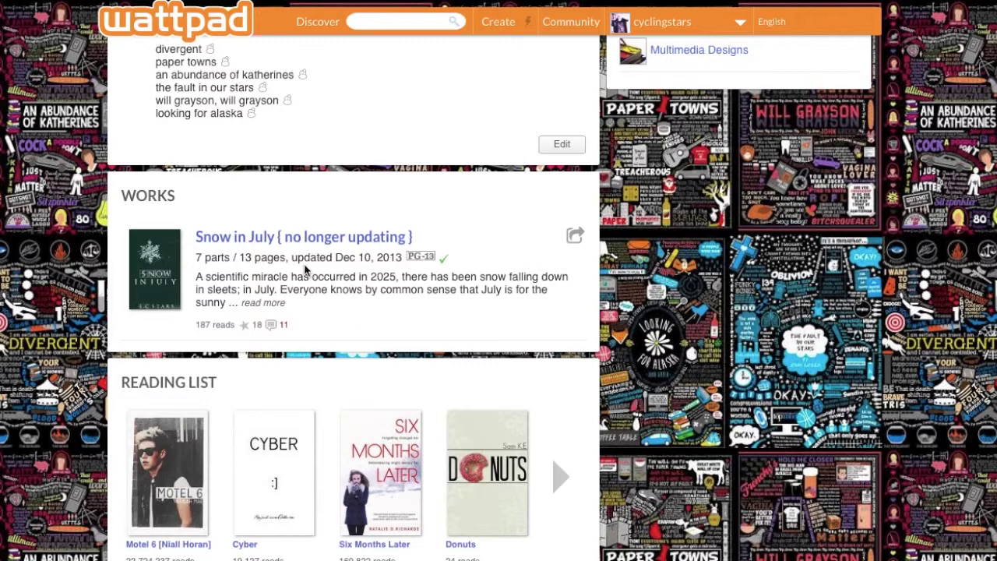
drag(293, 257, 368, 260)
triple_click(367, 261)
click(416, 318)
scroll(416, 318, up, 8)
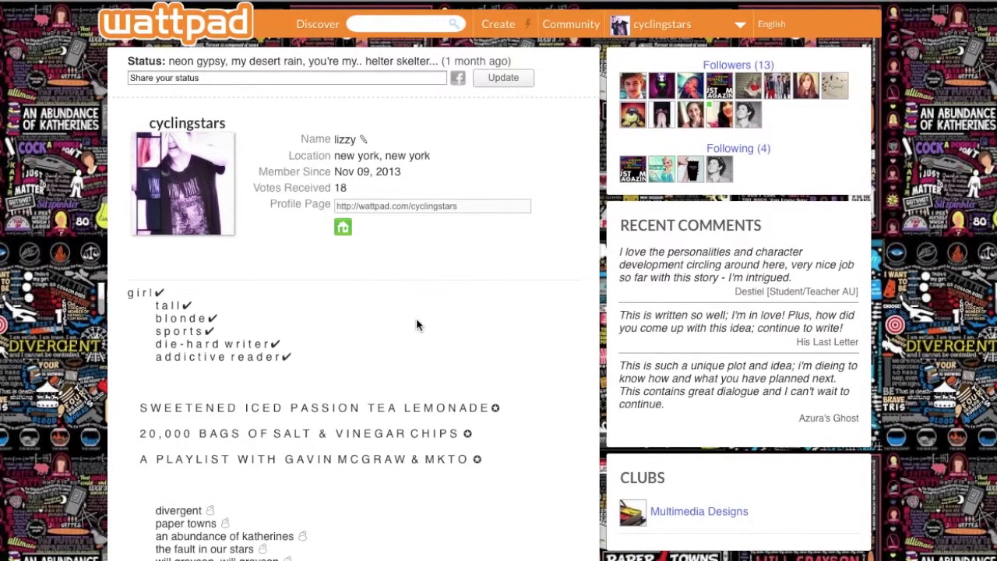
scroll(417, 325, down, 1)
scroll(417, 325, up, 1)
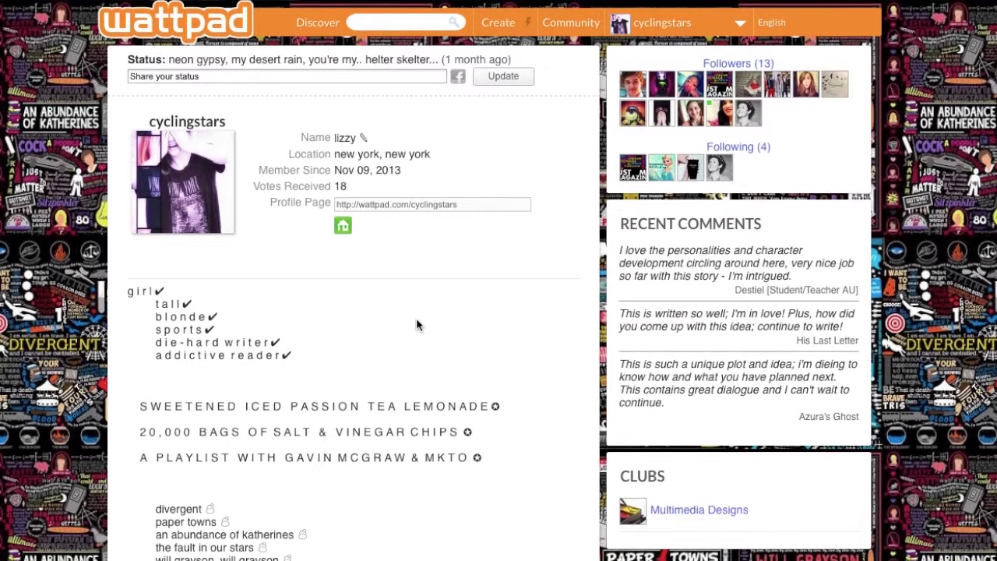